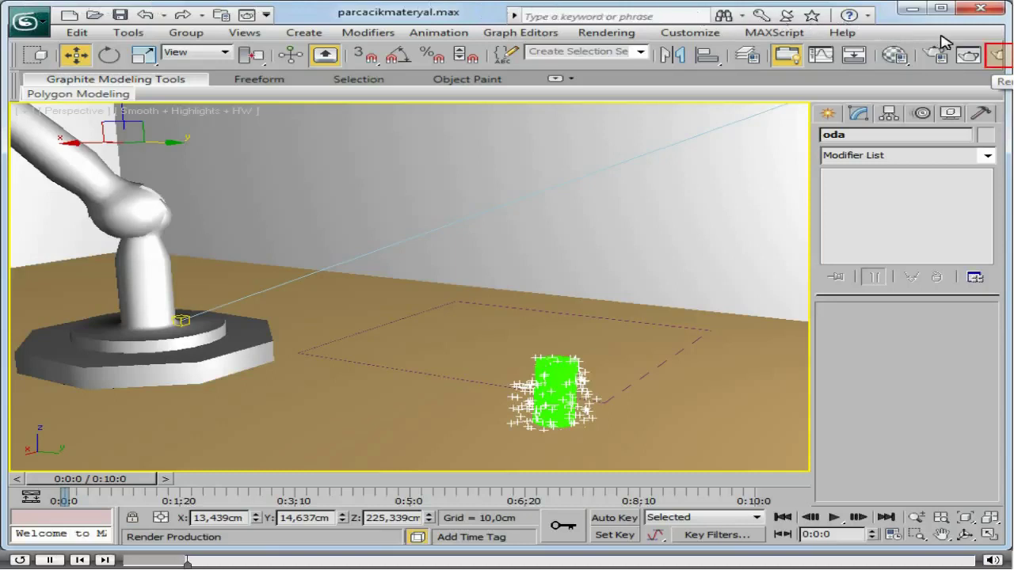
# - Test-render the perspective view, then select PArray001 and show its base PArray parameters
pyautogui.click(997, 56)
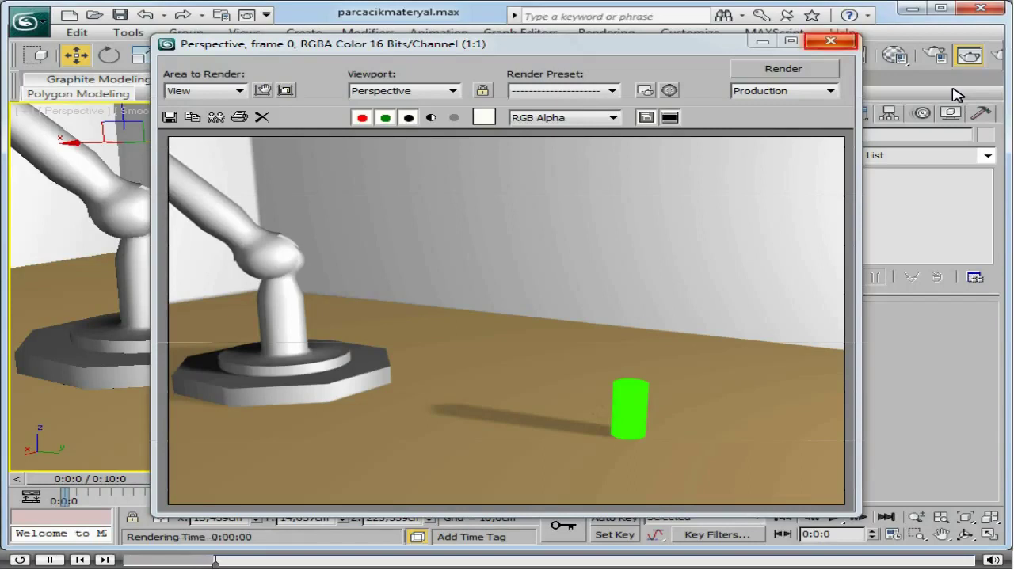
pyautogui.click(830, 40)
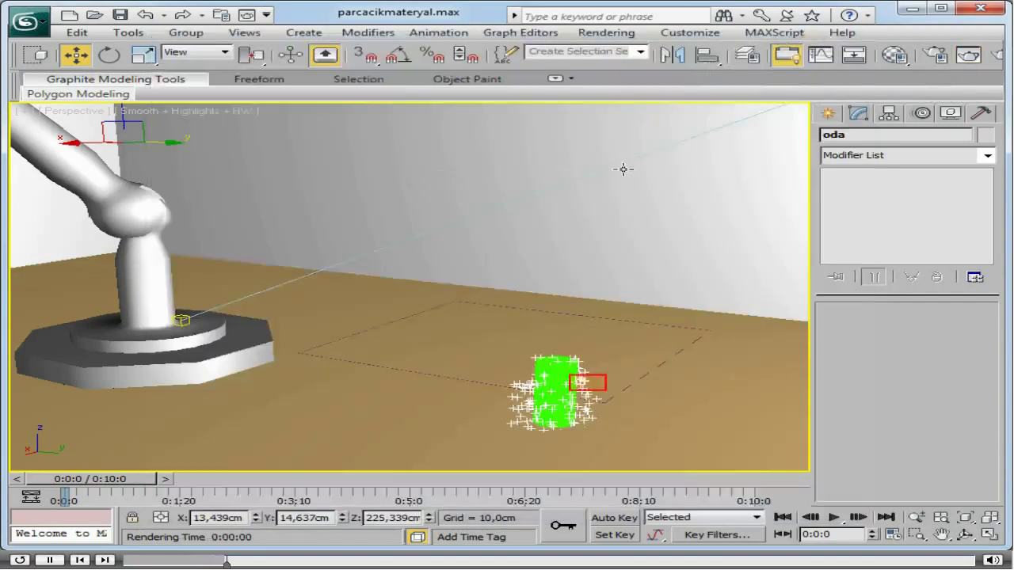
pyautogui.click(587, 387)
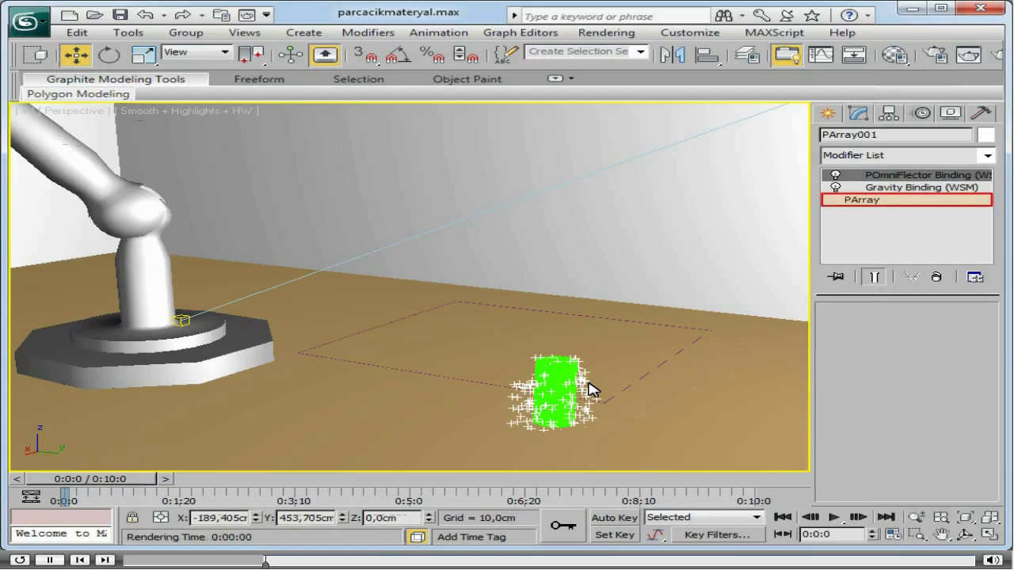
pyautogui.click(852, 199)
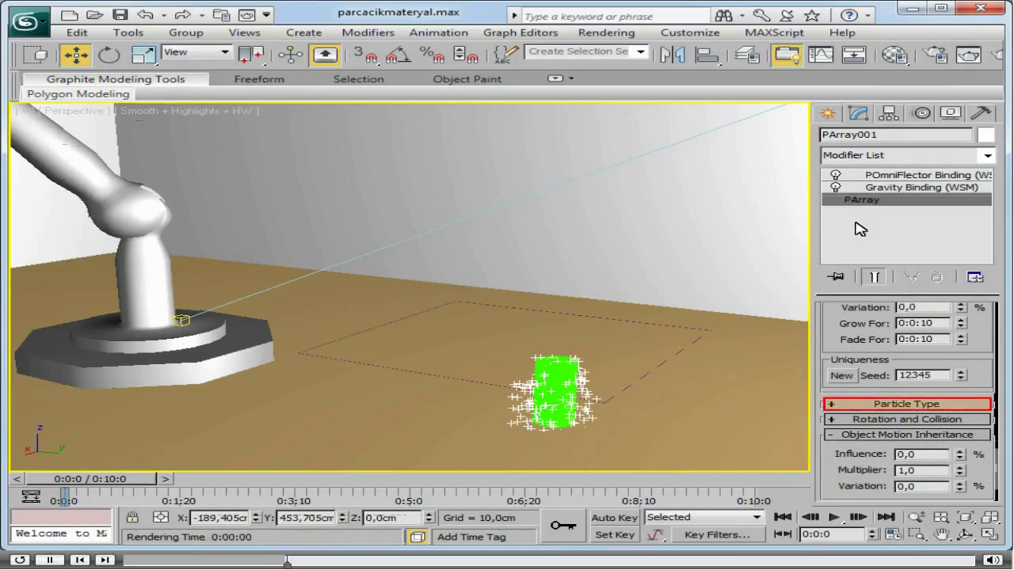
# - Set PArray001's standard particle type to Facing and its viewport display to Mesh
pyautogui.click(861, 404)
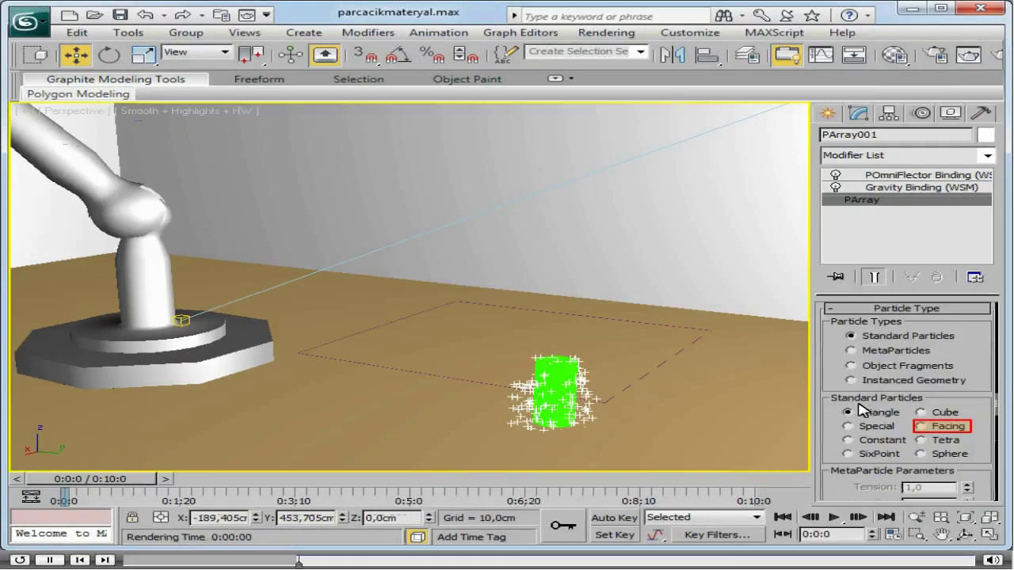
pyautogui.click(923, 428)
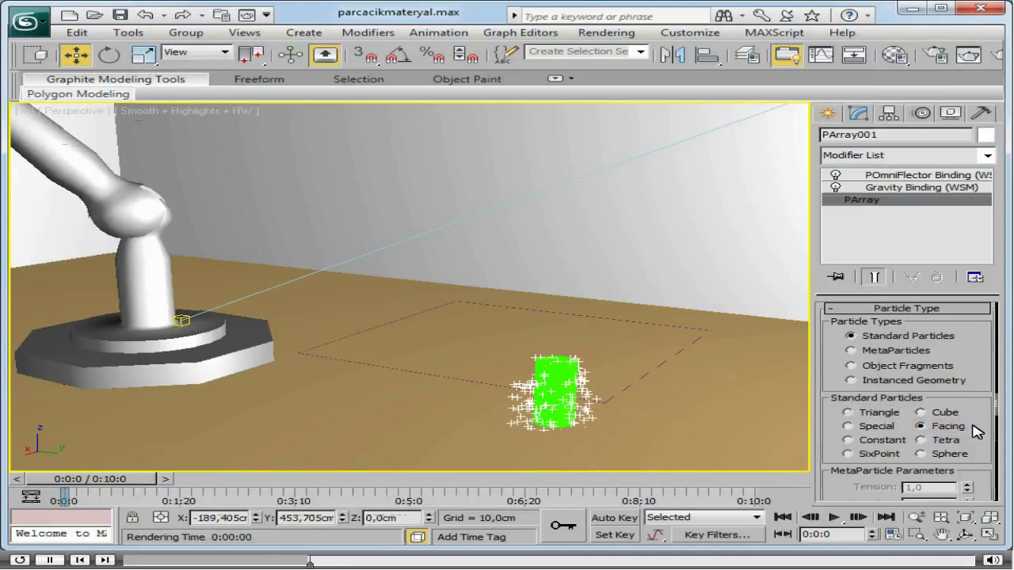
pyautogui.moveTo(997, 415); pyautogui.dragTo(1011, 343)
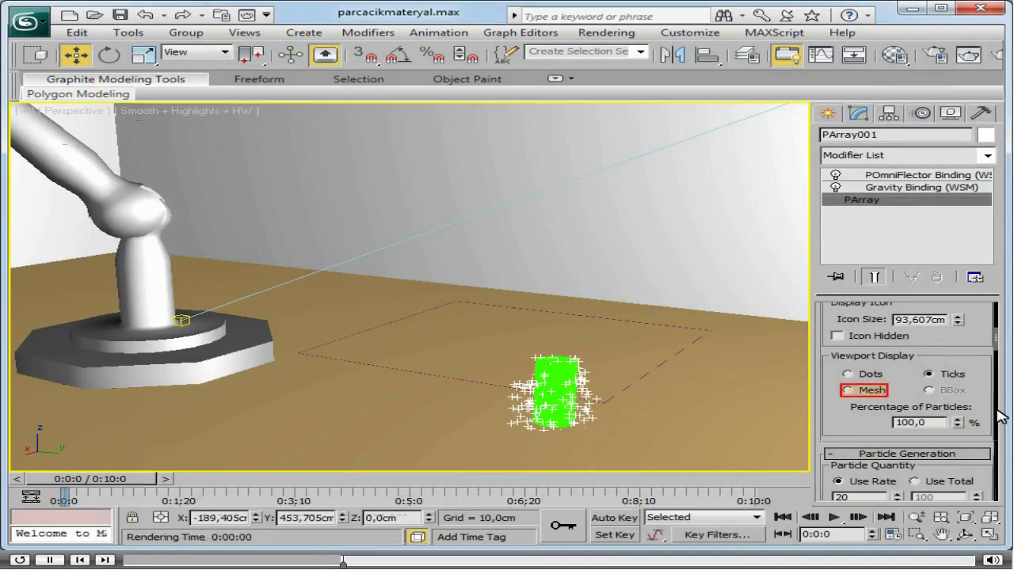
pyautogui.click(849, 390)
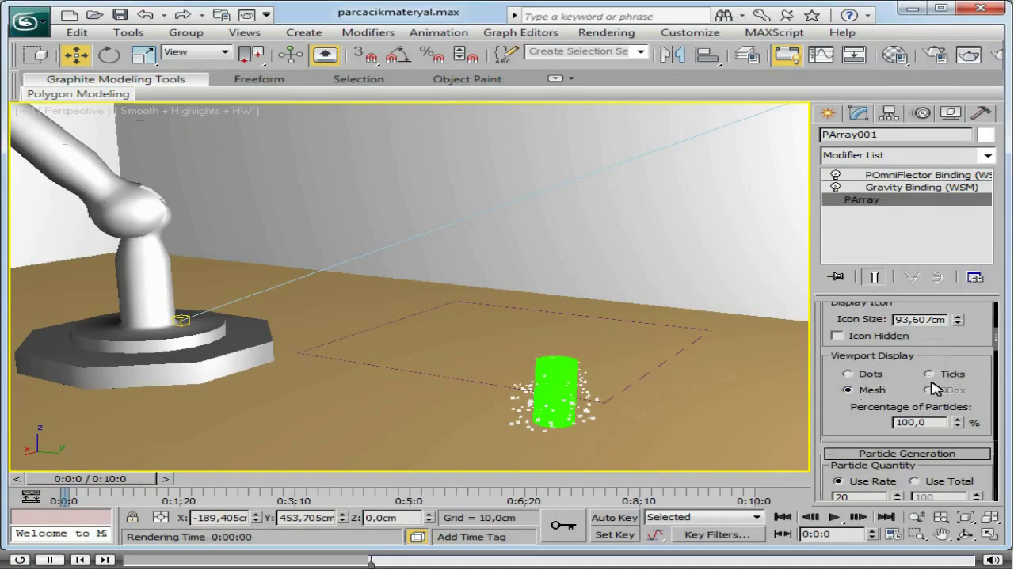
# - Set the particle Grow For value to 0 so particles appear at full 1,0cm size
pyautogui.scroll(-2, 1001, 357)
pyautogui.scroll(-2, 1002, 361)
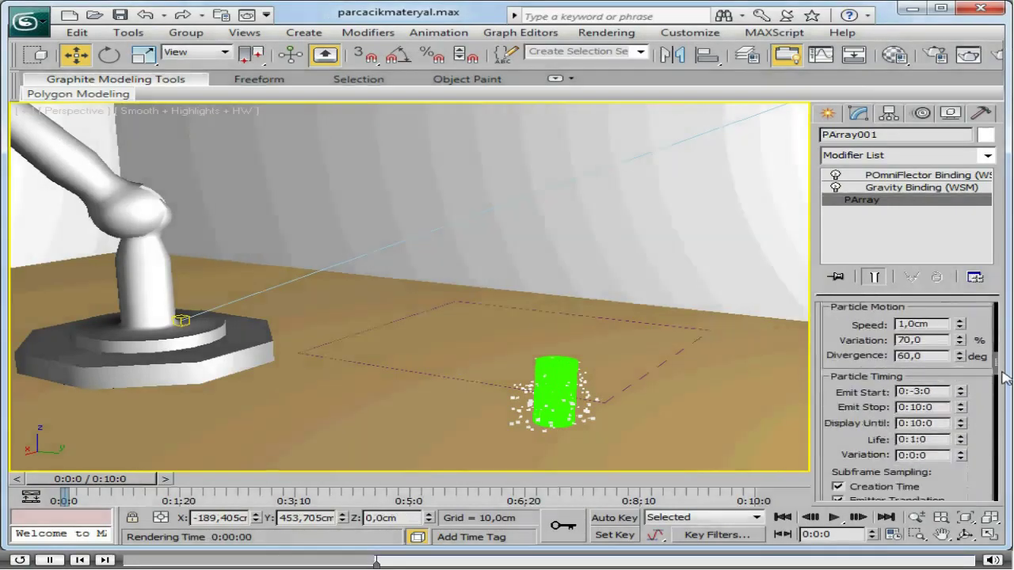
pyautogui.scroll(-2, 1003, 361)
pyautogui.scroll(-1, 1002, 361)
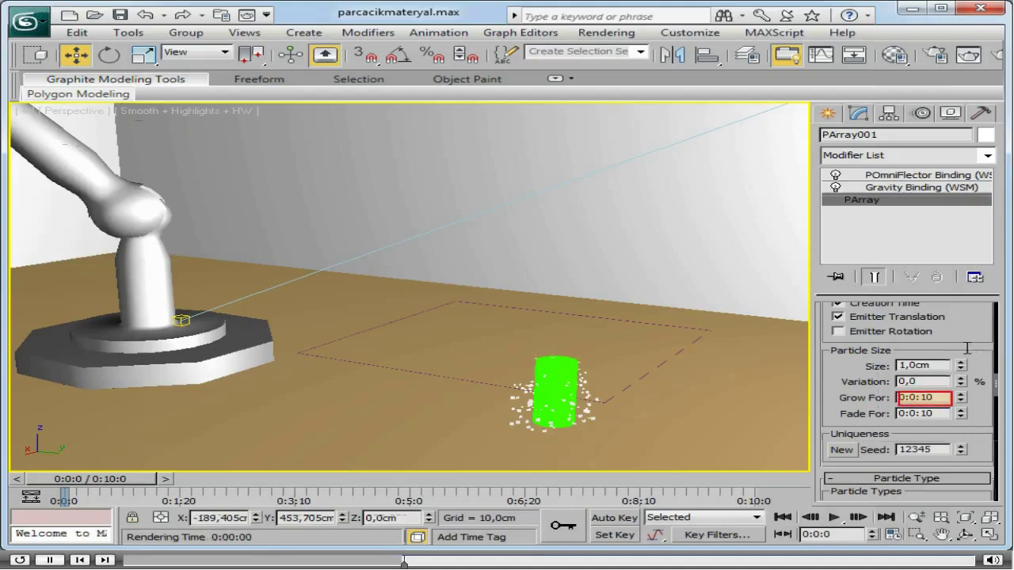
pyautogui.doubleClick(919, 397)
pyautogui.write('0')
pyautogui.press('Return')
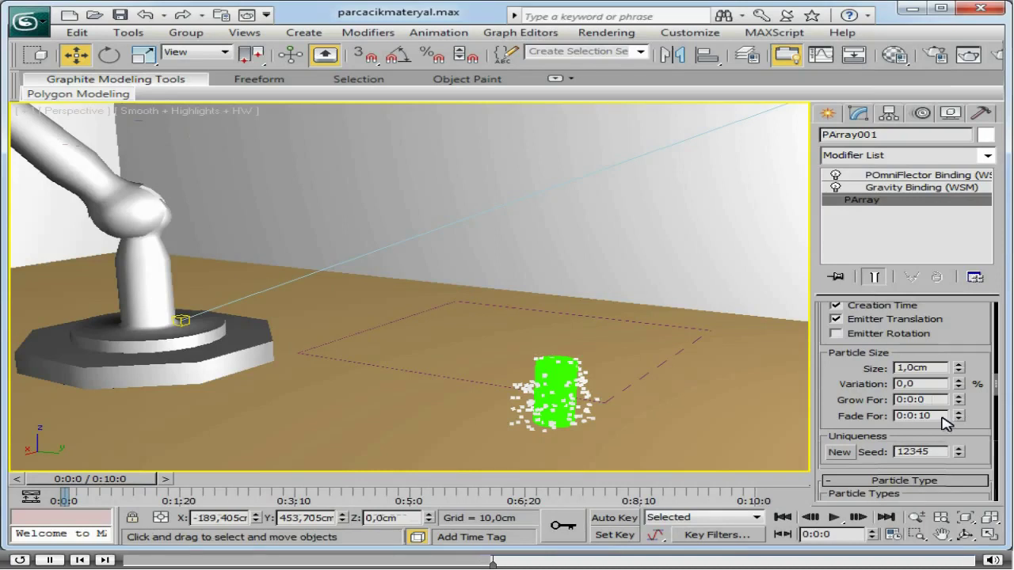
# - Zoom in and pan so the green cylinder emitter and particles sit centred in perspective
pyautogui.moveTo(998, 396); pyautogui.dragTo(1004, 379)
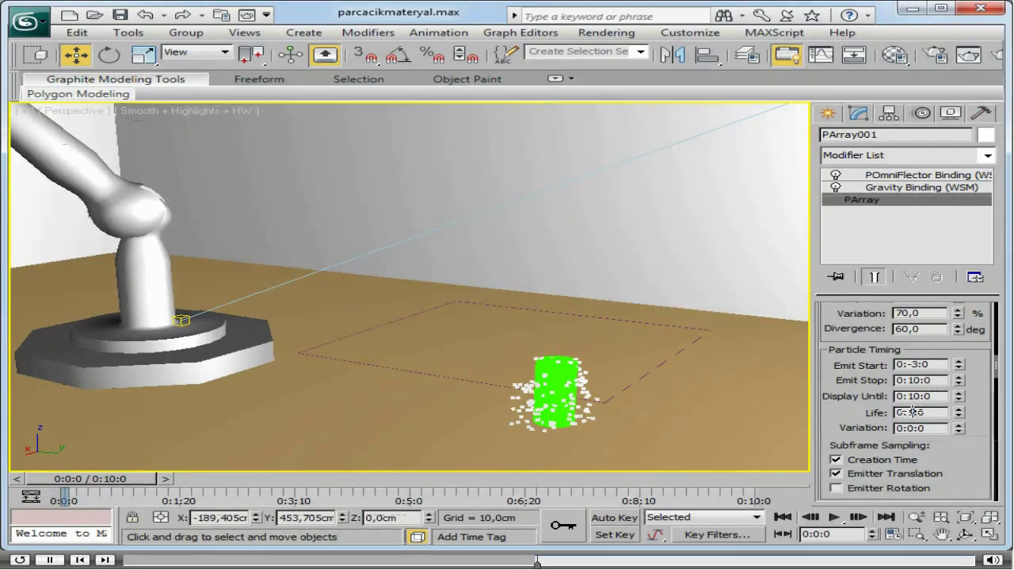
pyautogui.scroll(1, 634, 447)
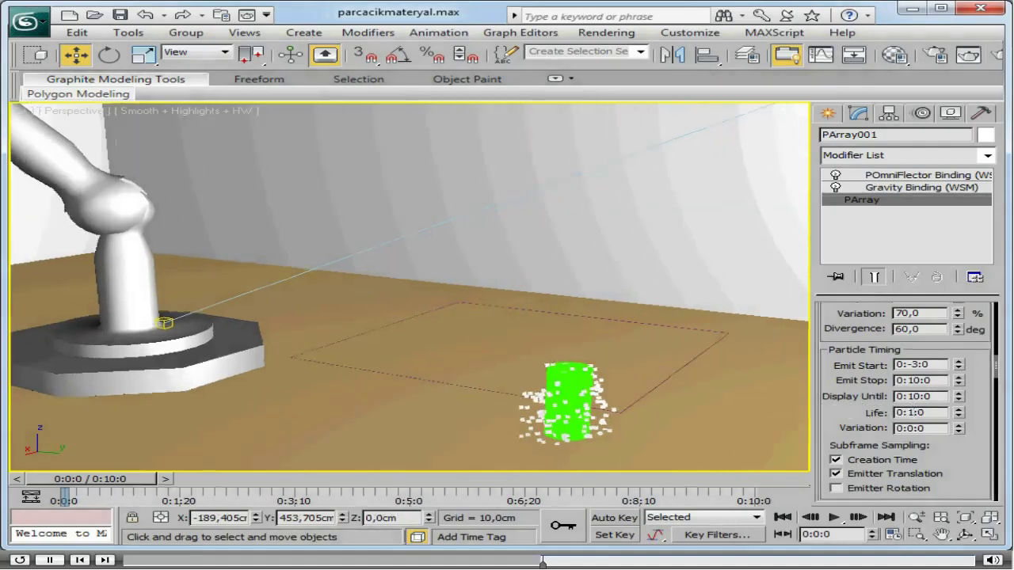
pyautogui.scroll(4, 641, 453)
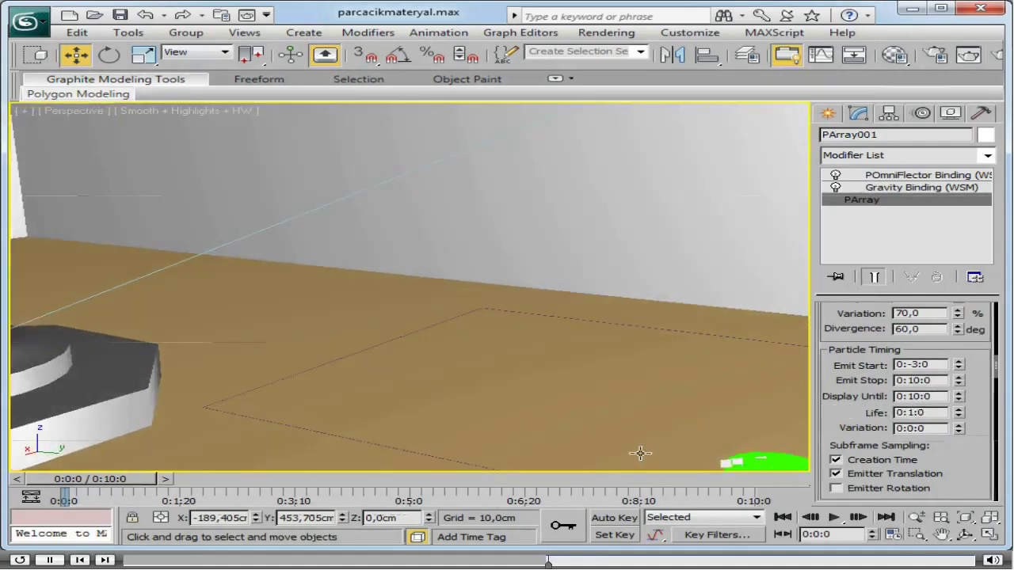
pyautogui.moveTo(673, 421)
pyautogui.mouseDown(button='middle')
pyautogui.moveTo(610, 328)
pyautogui.moveTo(675, 423)
pyautogui.mouseUp(button='middle')
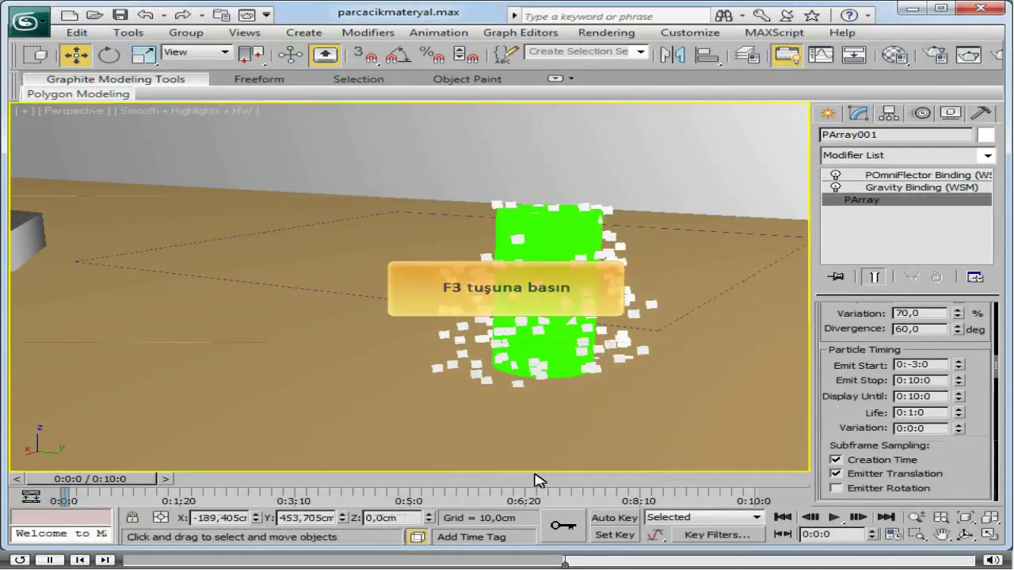
# - Switch to wireframe, play the particle burst, stop at 0:3:12, and open the Material Editor
pyautogui.press('F3')
pyautogui.click(836, 518)
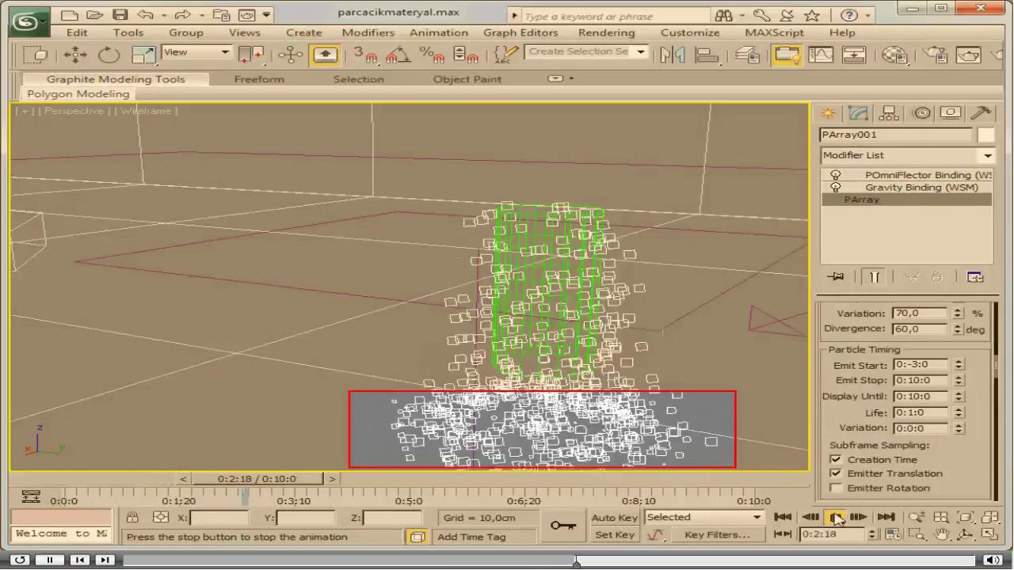
pyautogui.click(837, 517)
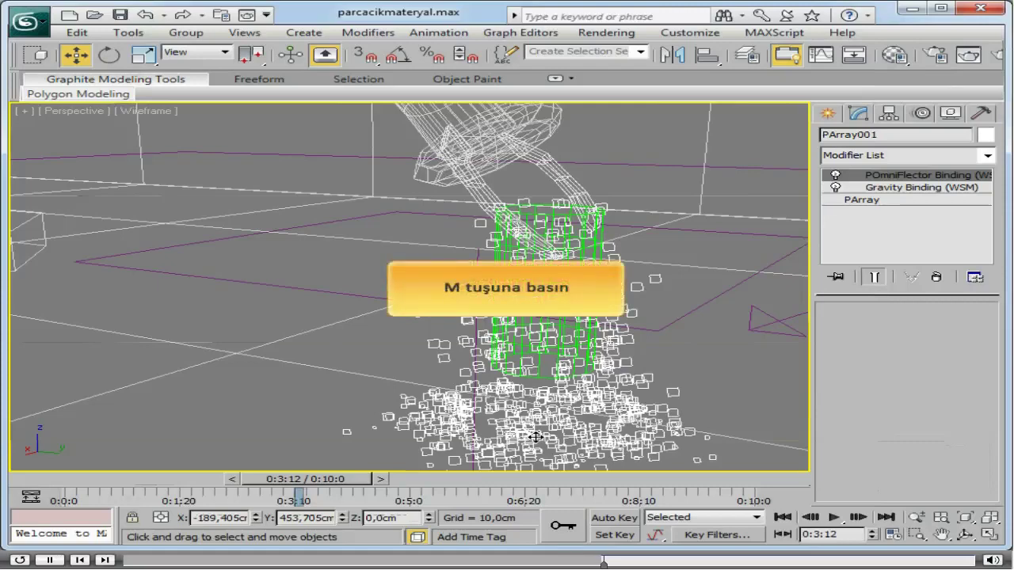
pyautogui.press('m')
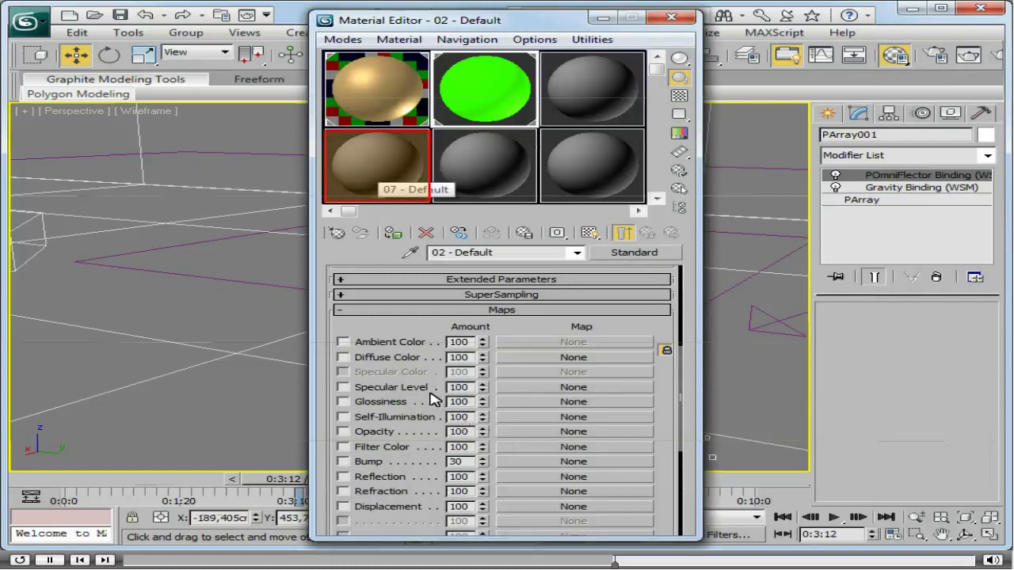
# - Take the unused 07 - Default material slot and rename it parcacik
pyautogui.click(373, 164)
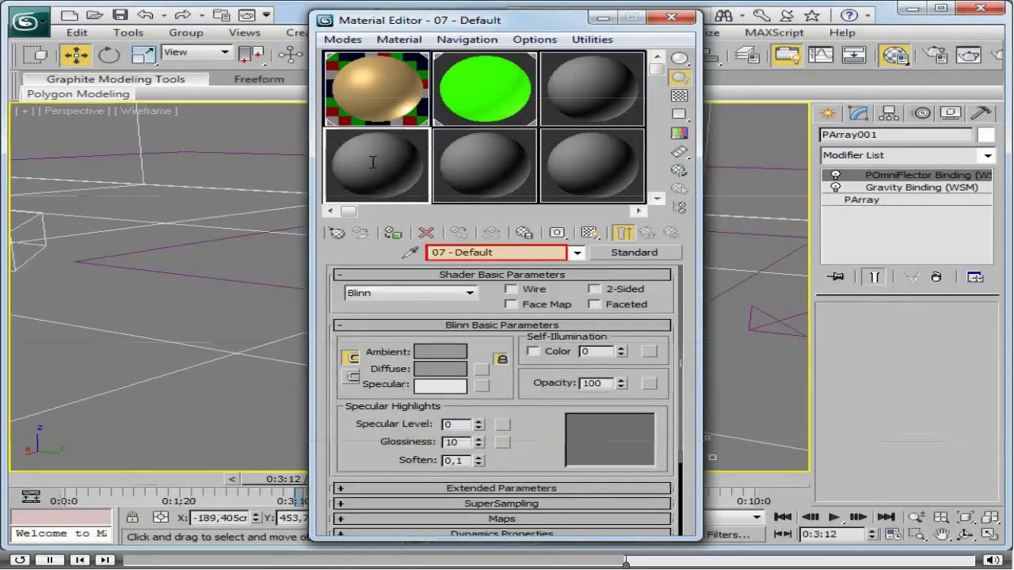
pyautogui.click(537, 251)
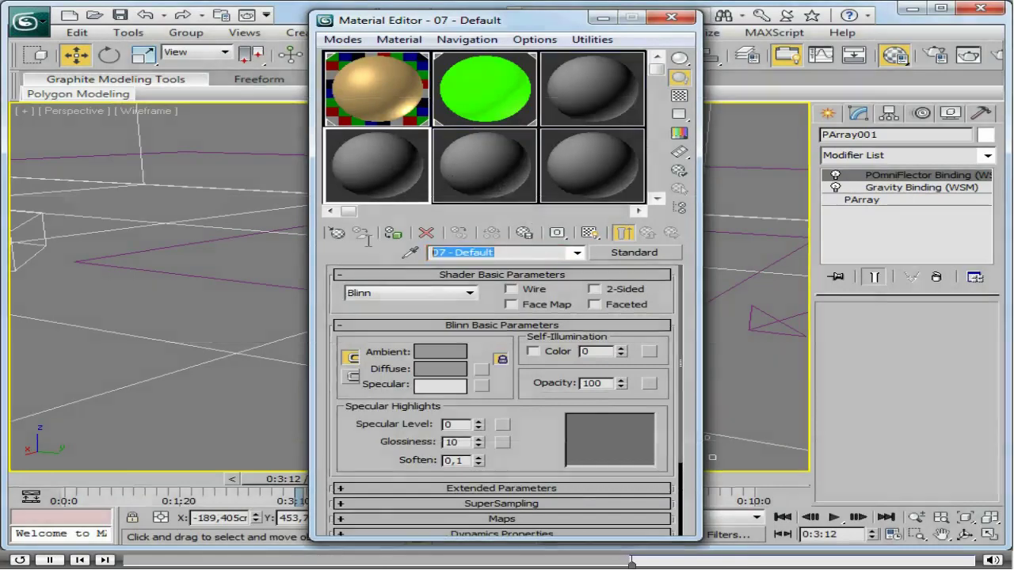
pyautogui.write('parcaci')
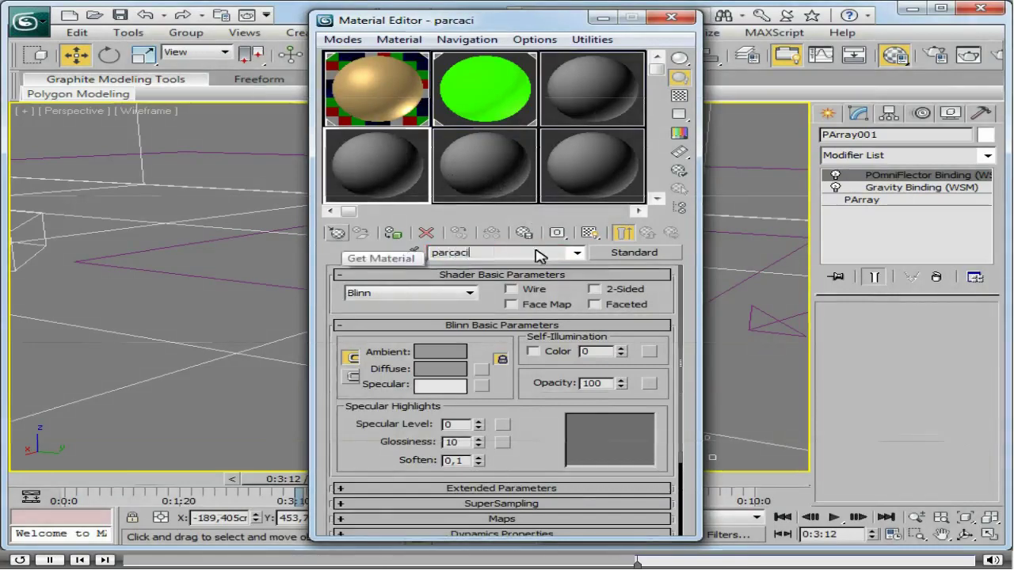
pyautogui.write('k')
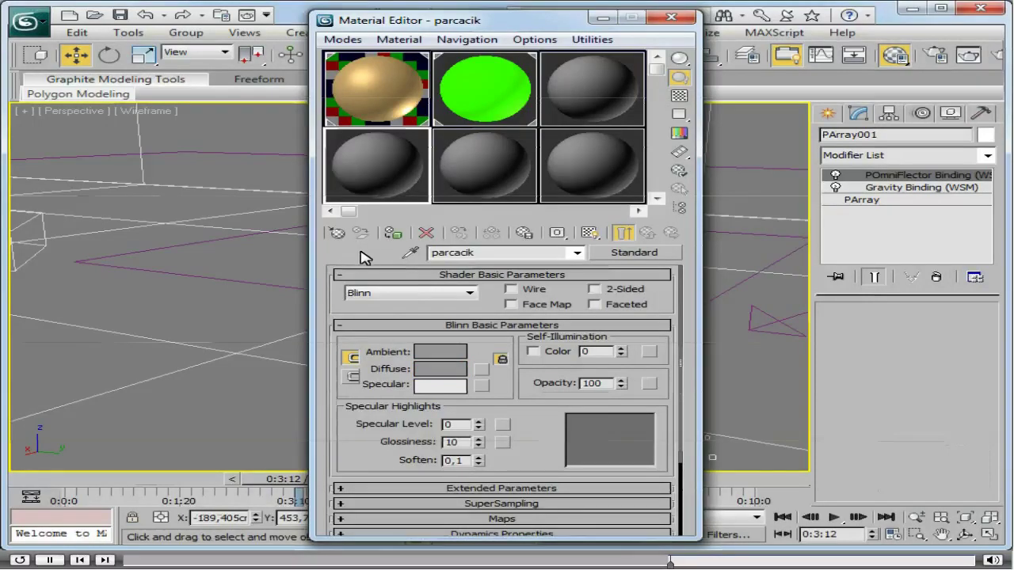
# - Set parcacik's diffuse and ambient colour to a light, fully saturated green with Blue at 7
pyautogui.click(432, 370)
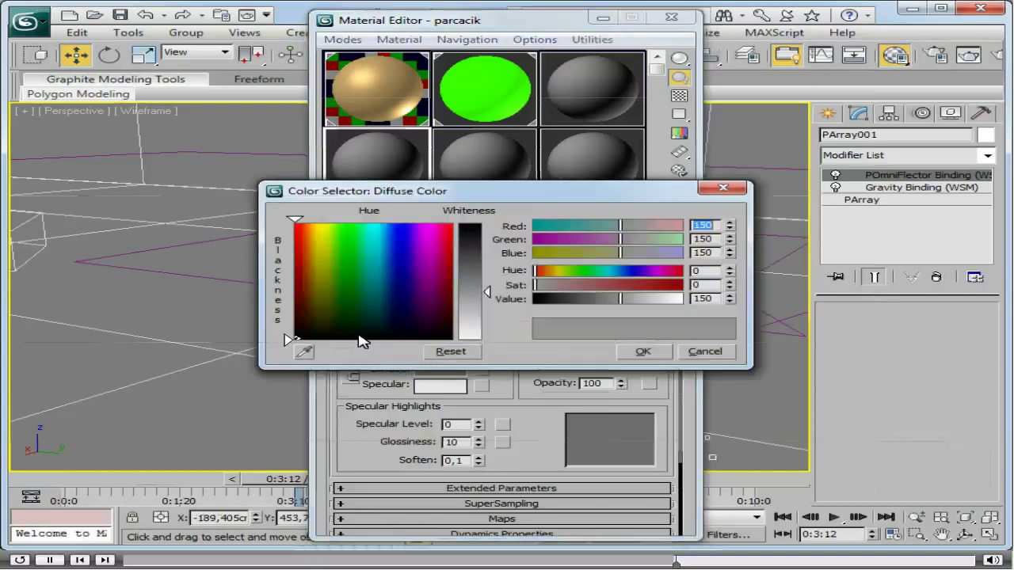
pyautogui.click(347, 249)
pyautogui.moveTo(353, 251); pyautogui.dragTo(350, 235)
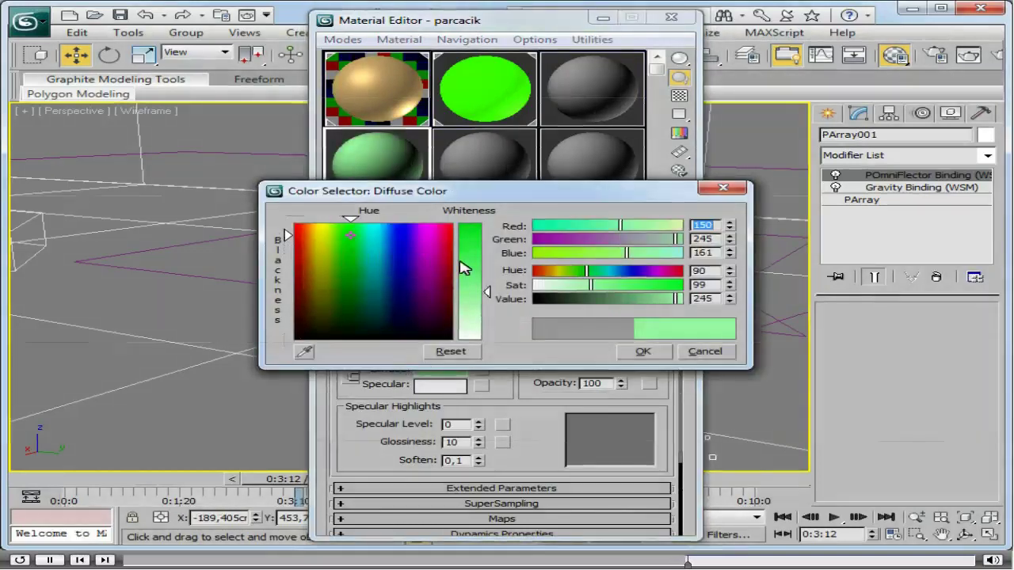
pyautogui.moveTo(486, 291); pyautogui.dragTo(486, 225)
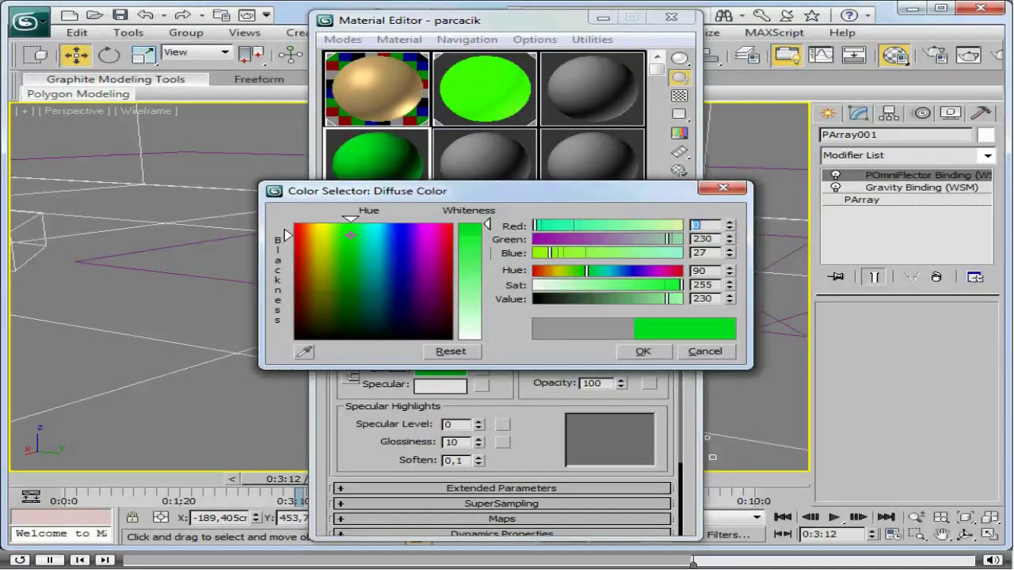
pyautogui.moveTo(549, 253); pyautogui.dragTo(539, 255)
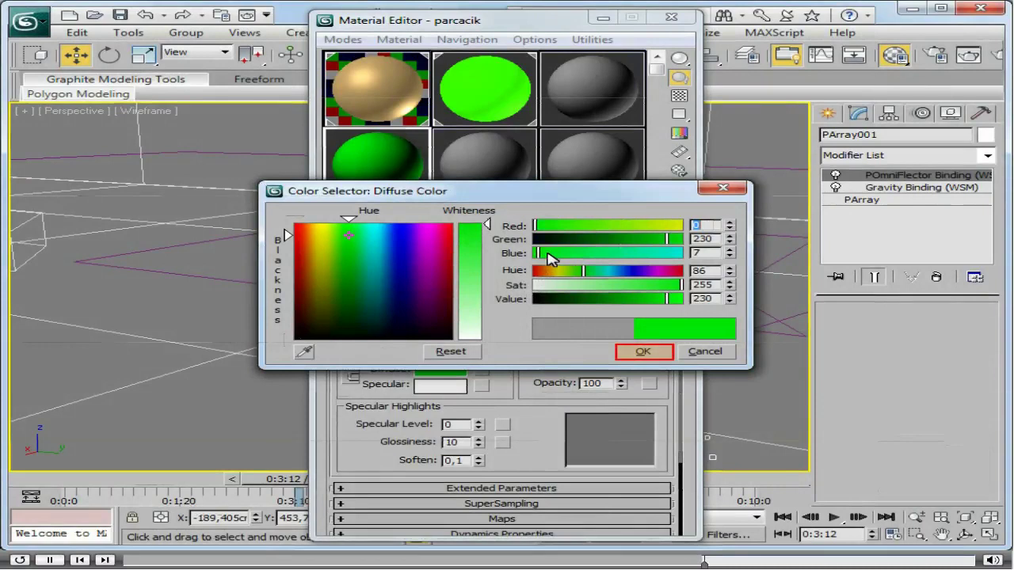
pyautogui.click(635, 352)
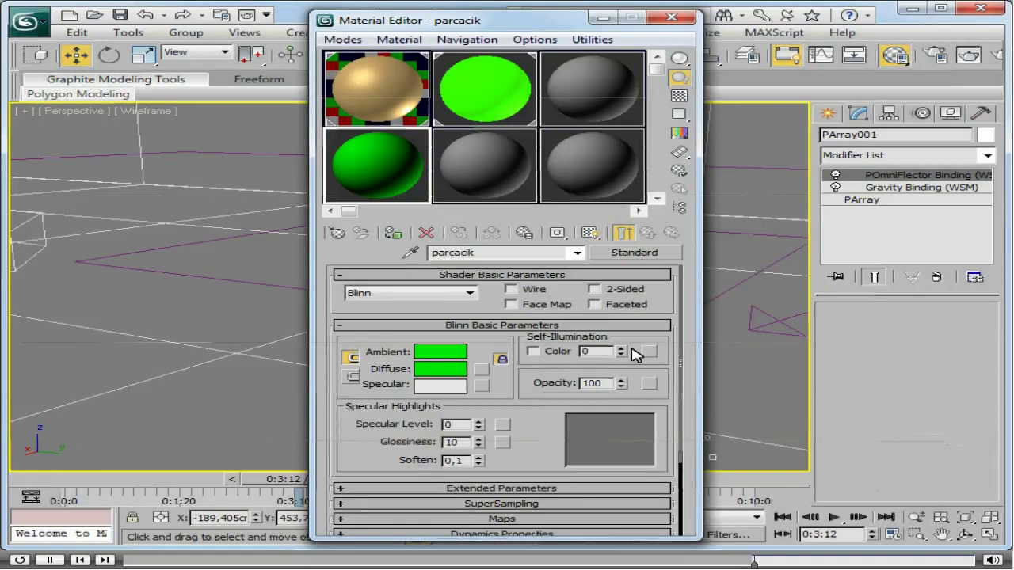
# - Enable Face Map, set Self-Illumination to 100, and move the Material Editor aside
pyautogui.click(518, 305)
pyautogui.moveTo(622, 350); pyautogui.dragTo(623, 342)
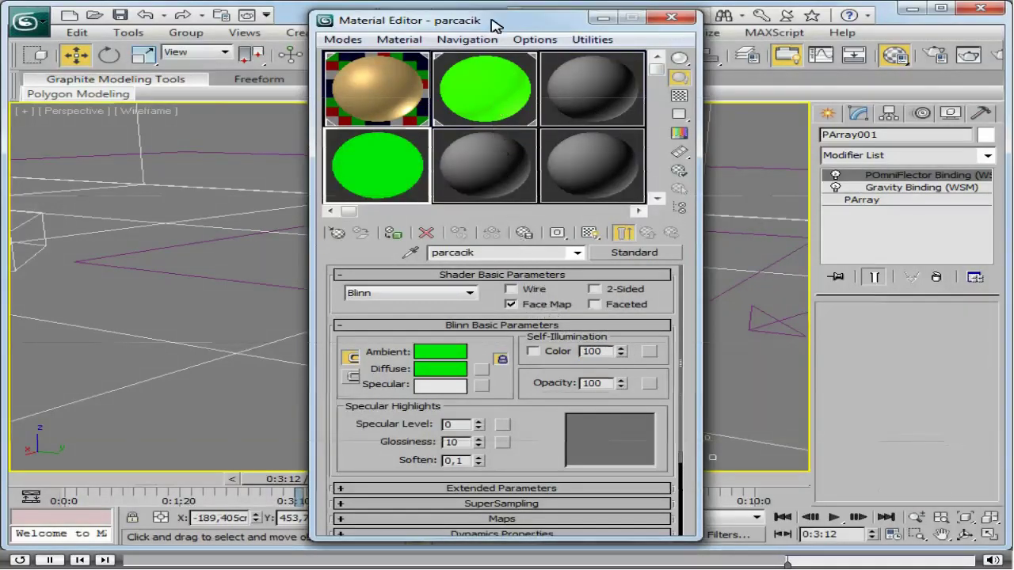
pyautogui.moveTo(495, 22); pyautogui.dragTo(883, 15)
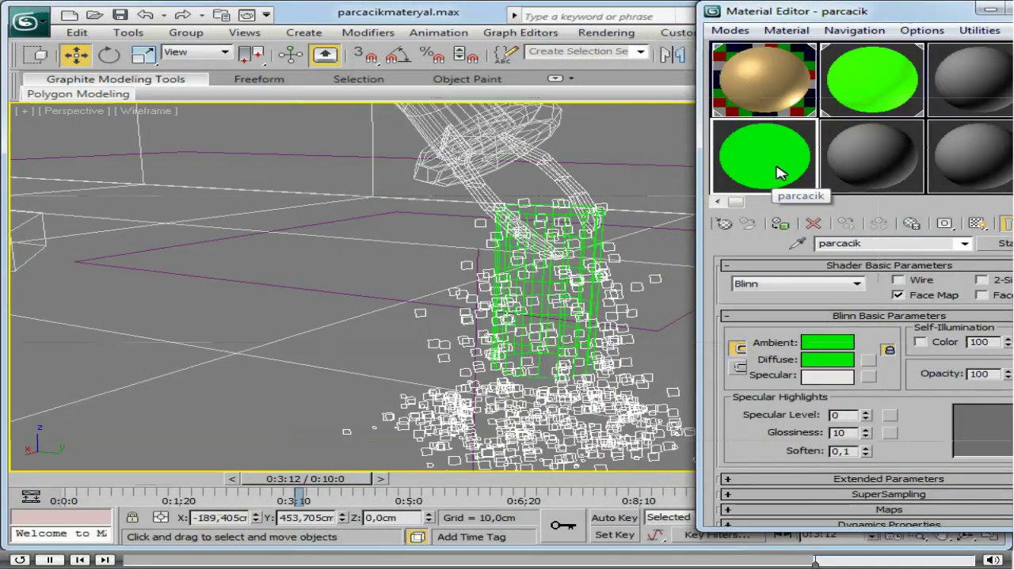
# - Drag the parcacik material onto the PArray001 particles and close the Material Editor
pyautogui.moveTo(781, 169); pyautogui.dragTo(670, 267)
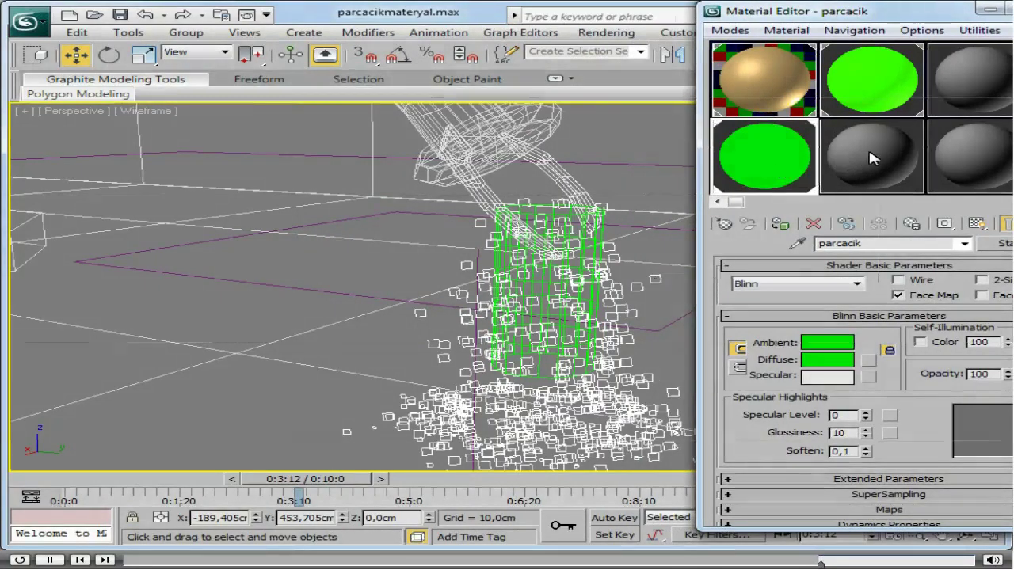
pyautogui.moveTo(961, 11); pyautogui.dragTo(803, 11)
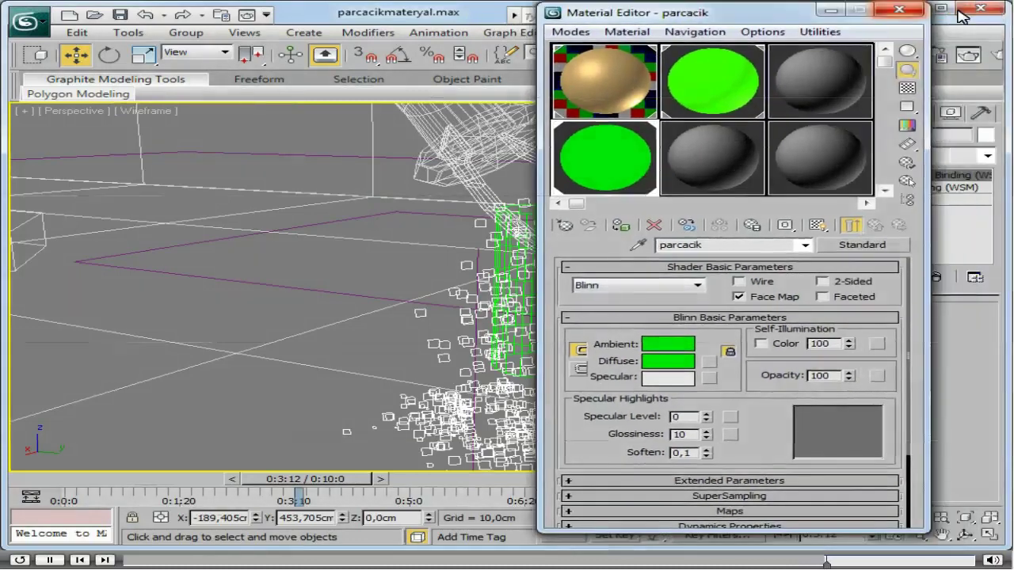
pyautogui.click(898, 11)
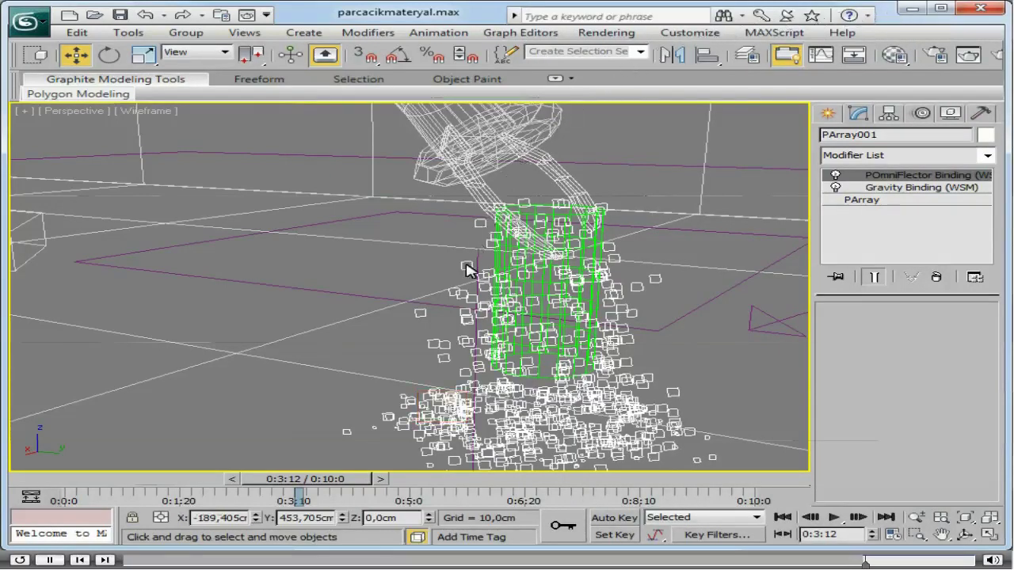
# - Turn off Receive Shadows and Cast Shadows in PArray001's Object Properties
pyautogui.rightClick(455, 401)
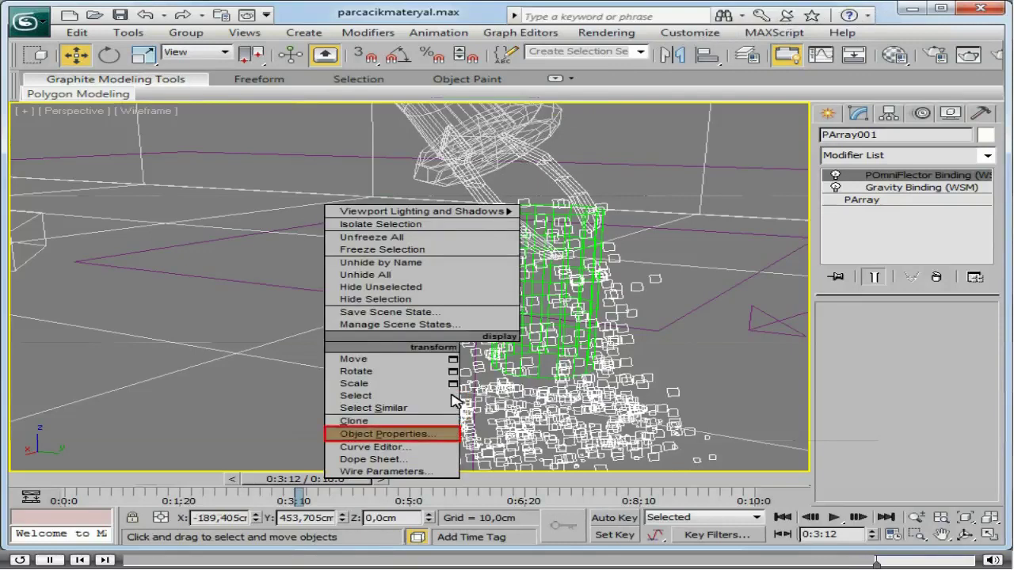
pyautogui.click(376, 435)
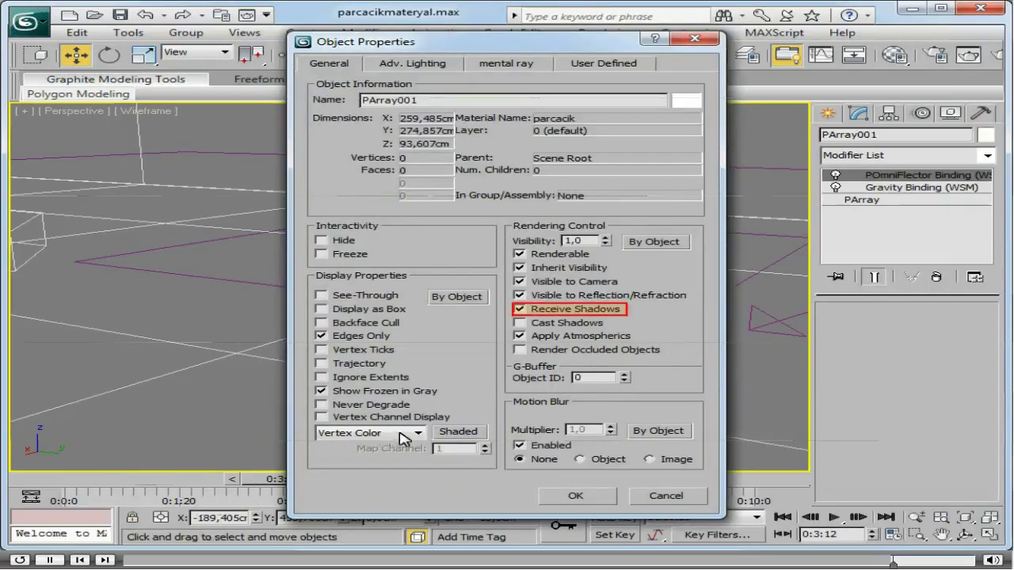
pyautogui.click(519, 323)
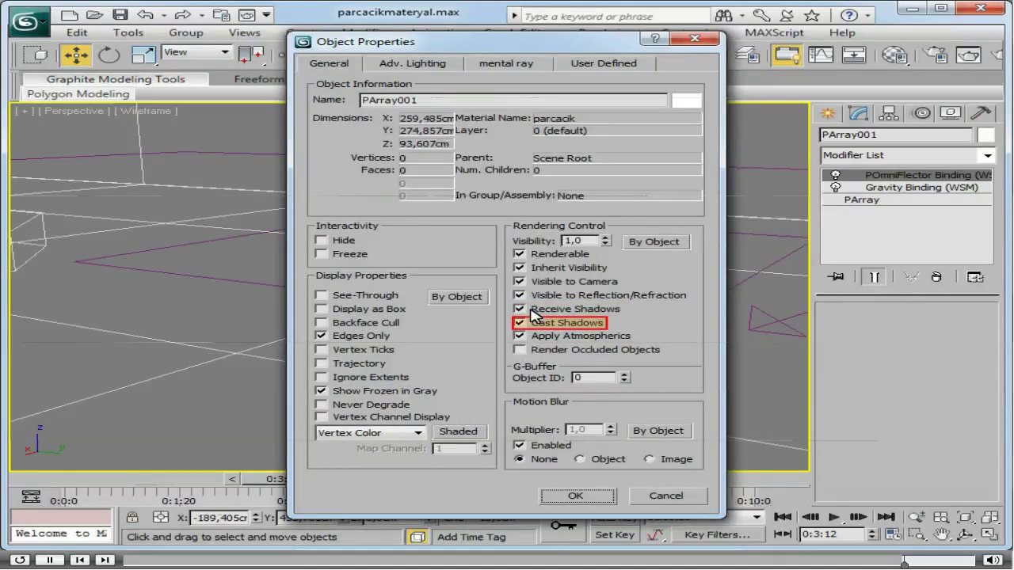
pyautogui.click(538, 310)
pyautogui.click(540, 323)
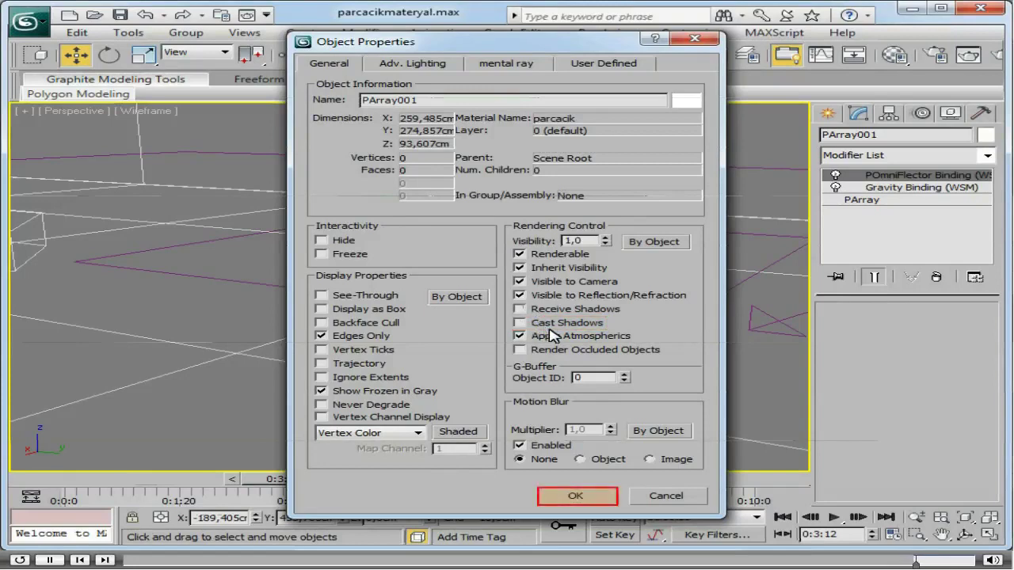
pyautogui.click(577, 496)
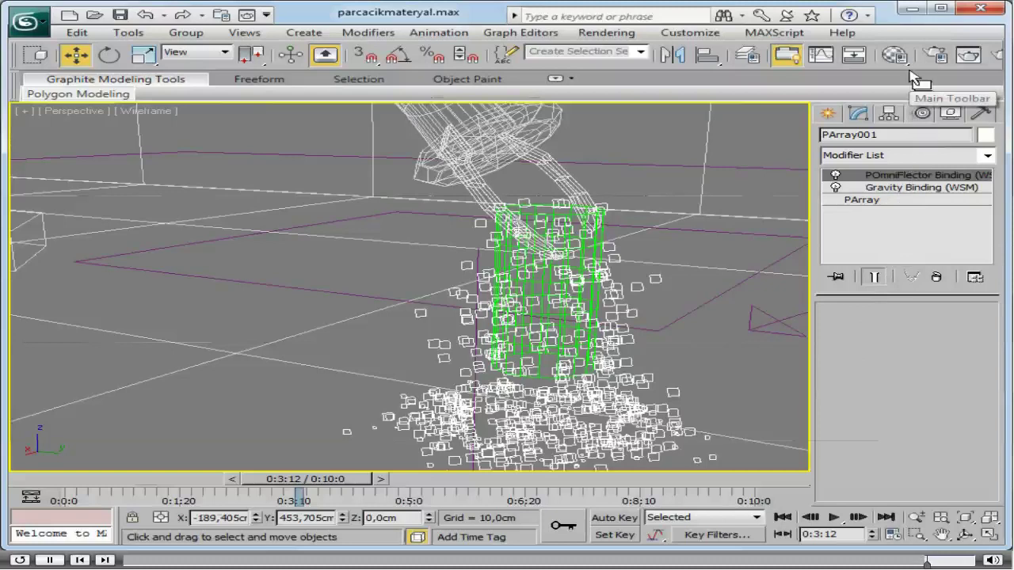
# - Render the perspective view at frame 102, showing the green particle column beneath the cylinder
pyautogui.scroll(-2, 911, 76)
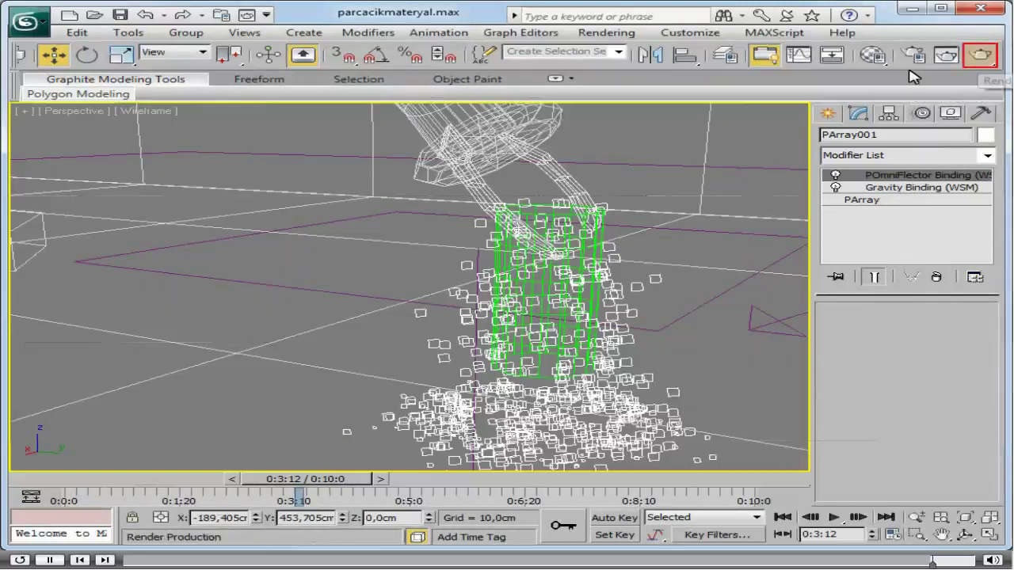
pyautogui.click(979, 60)
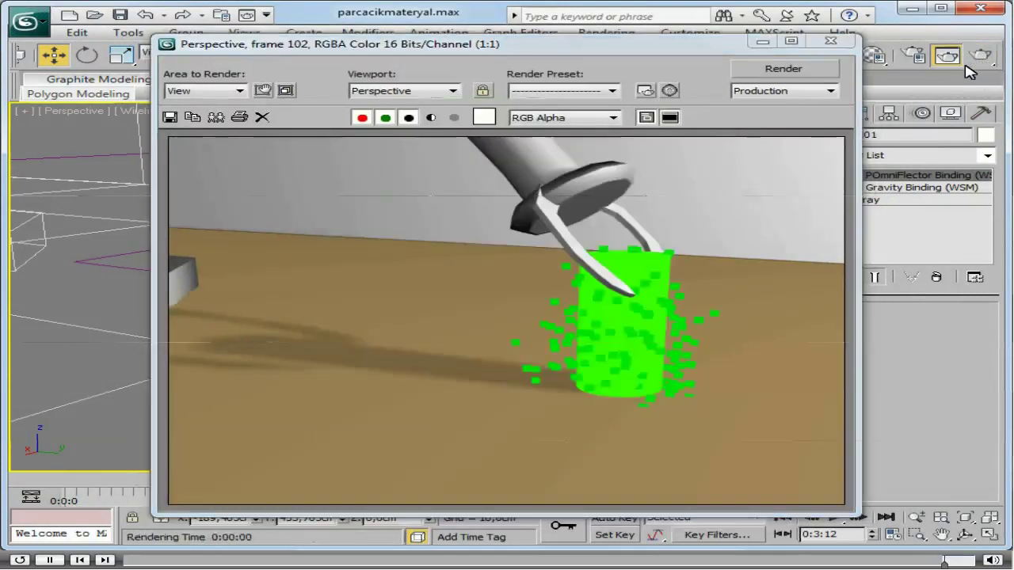